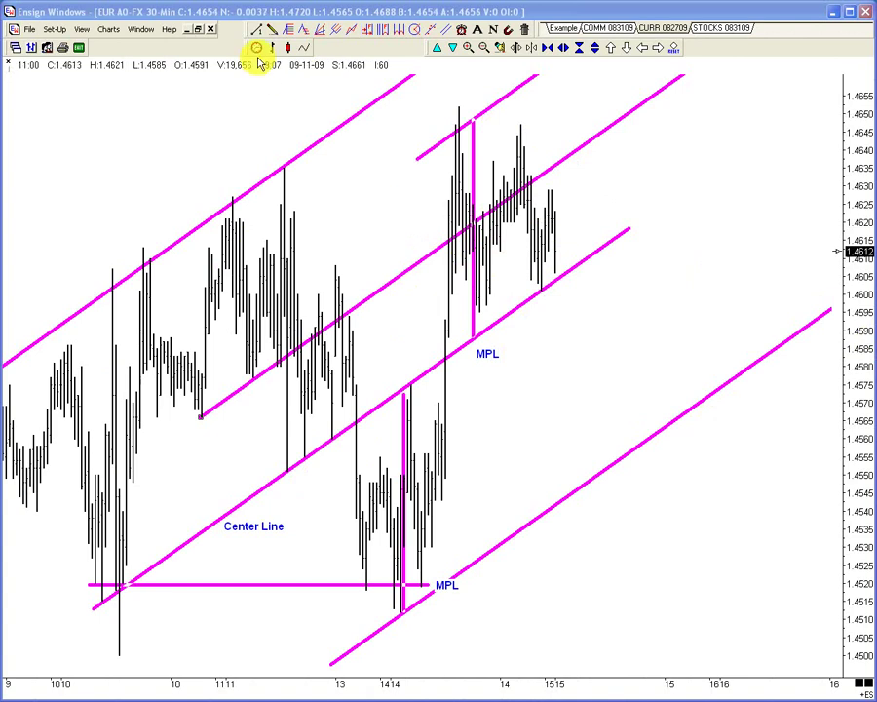
Recolour the horizontal MPL line at 1.4520 from magenta to dark green.
left_click(332, 583)
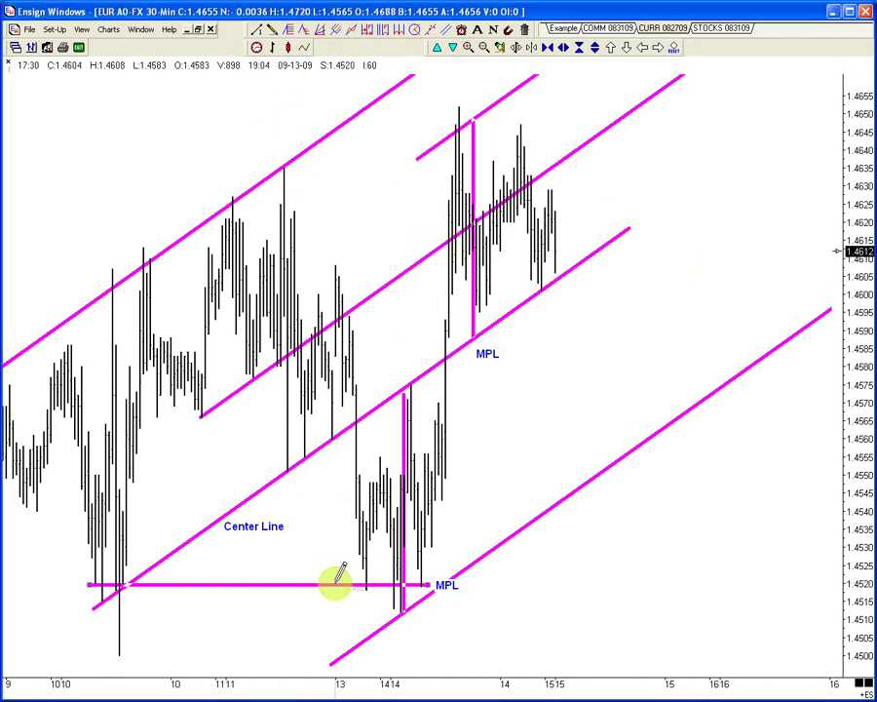
double_click(332, 583)
left_click(360, 220)
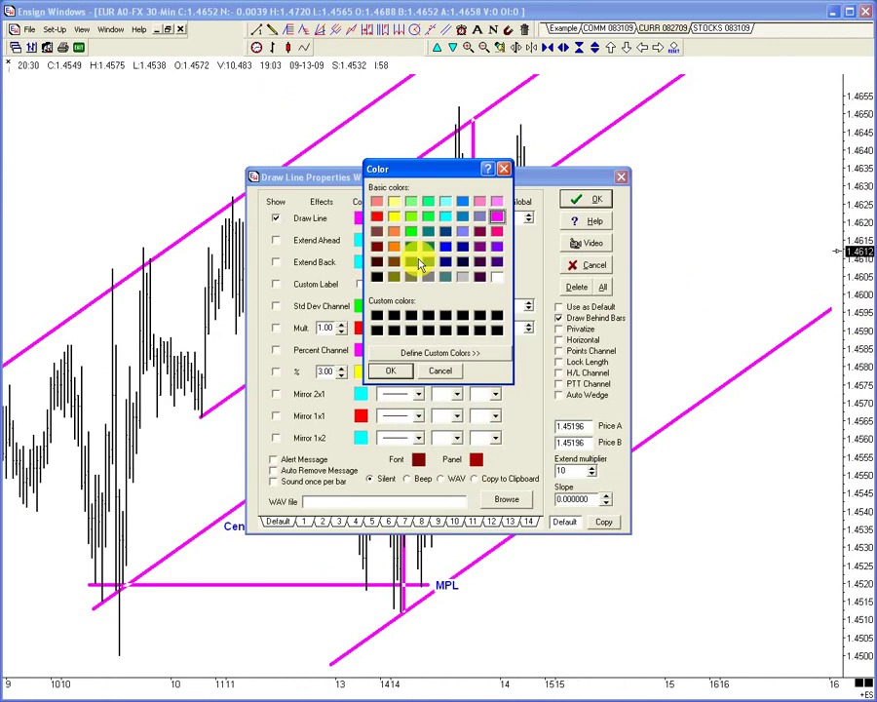
left_click(411, 248)
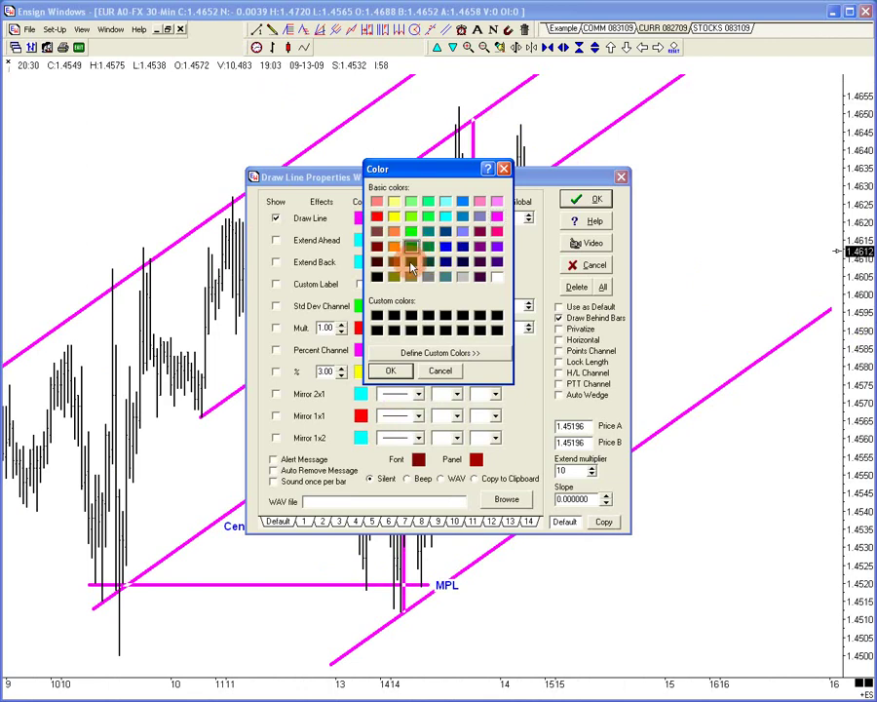
left_click(390, 372)
left_click(648, 196)
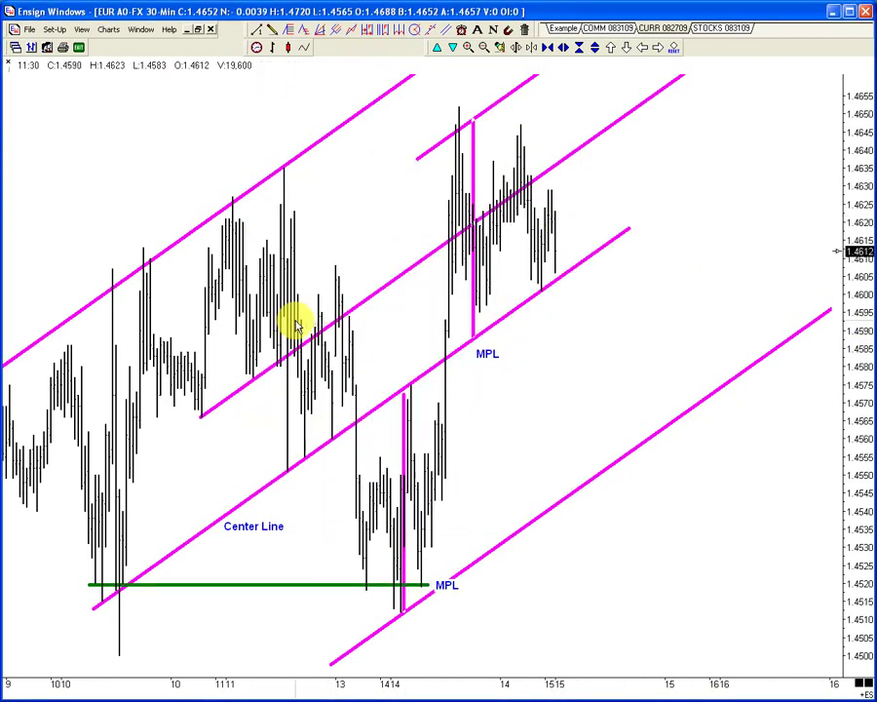
Duplicate the green horizontal line and place the copy at the 1.4635 high.
left_click(288, 584)
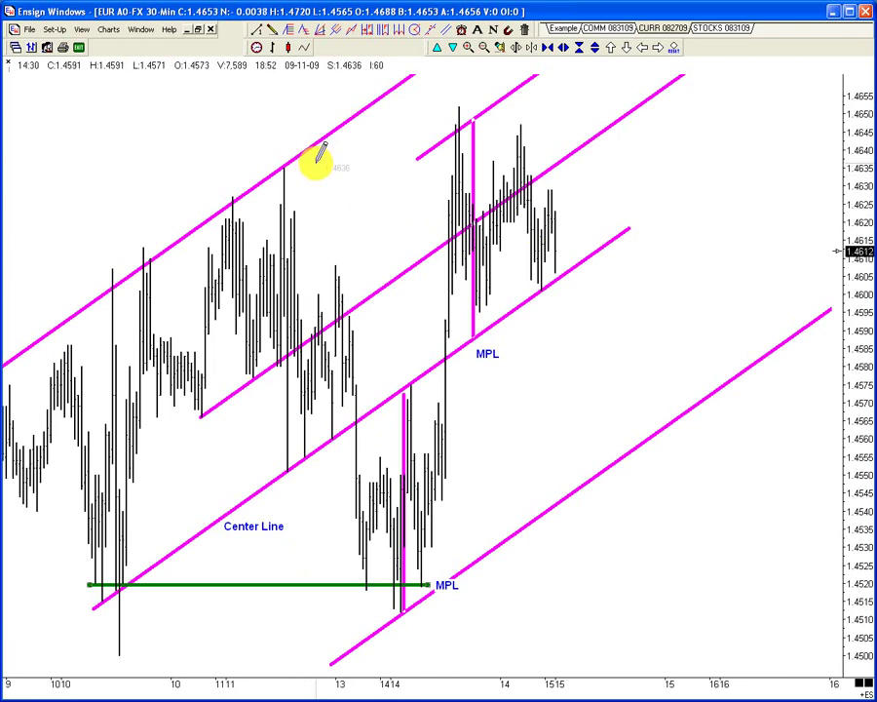
key("ctrl+v")
left_click_drag(344, 166, 317, 169)
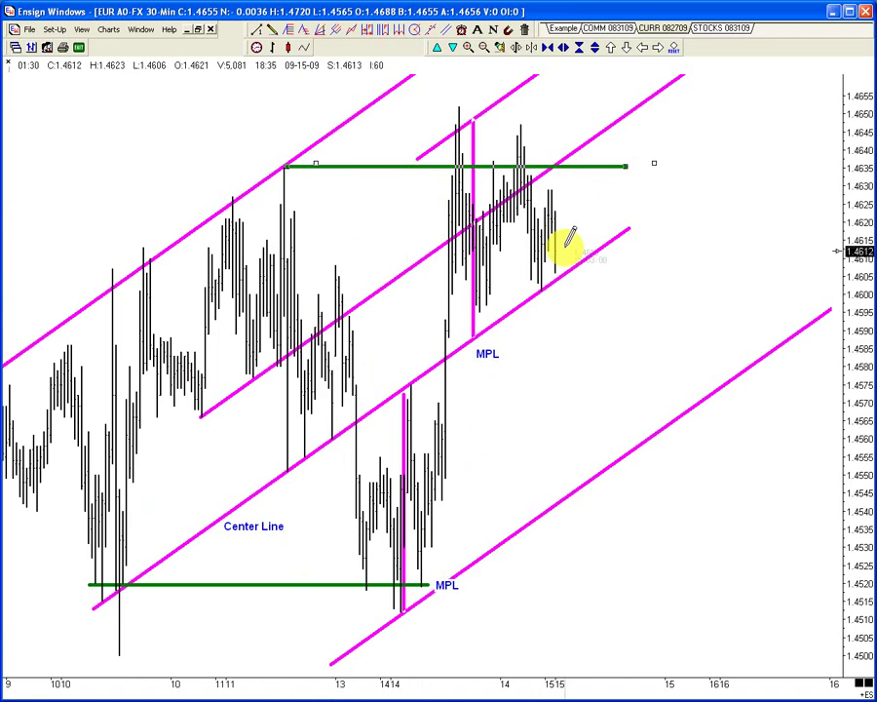
left_click(476, 297)
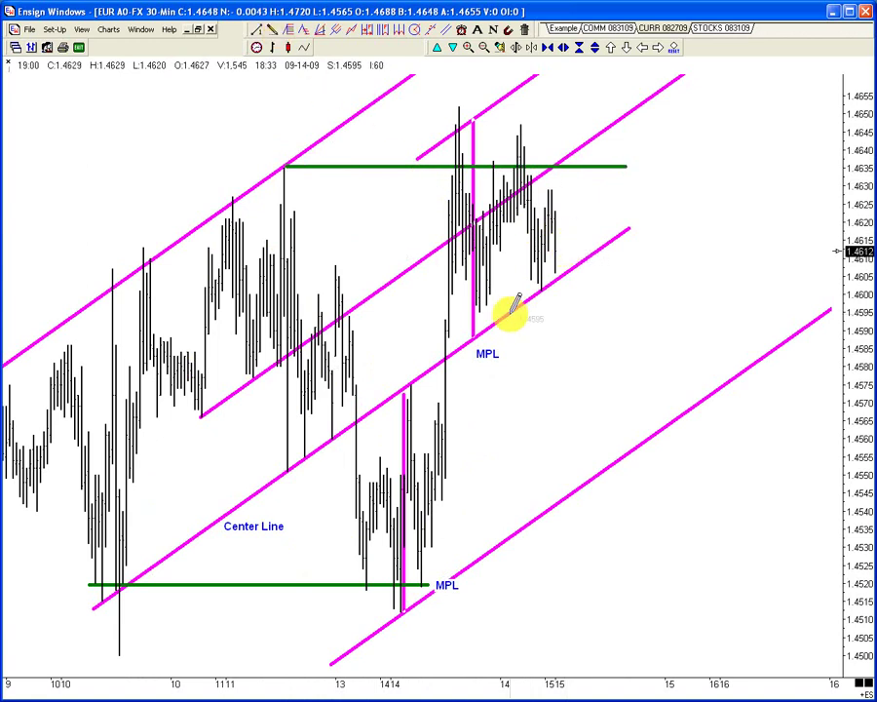
Draw a new dark green horizontal line under the latest bars, just above 1.4600.
left_click_drag(433, 301, 590, 298)
double_click(591, 298)
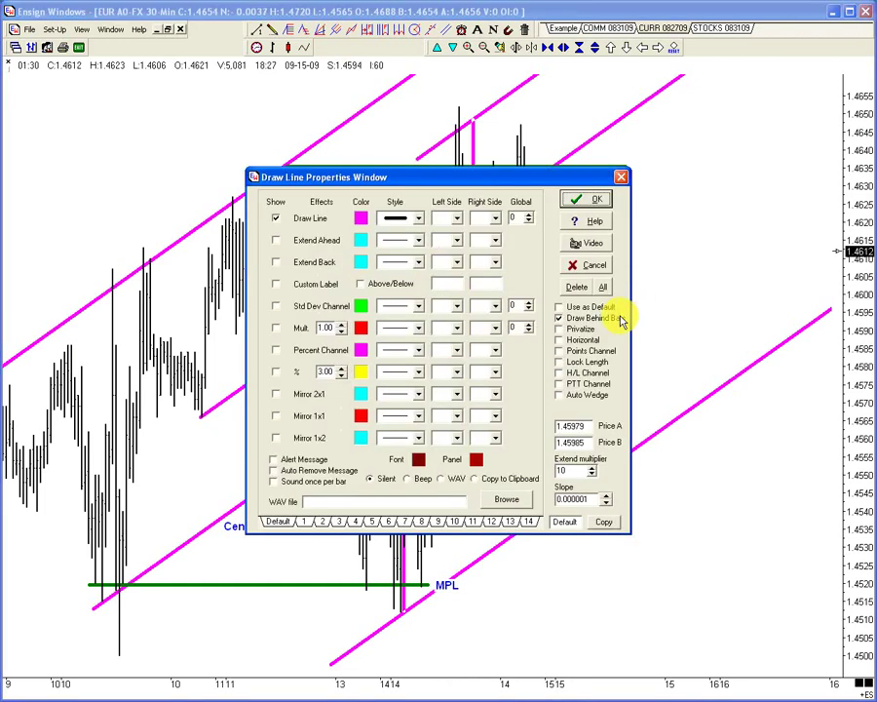
left_click(558, 339)
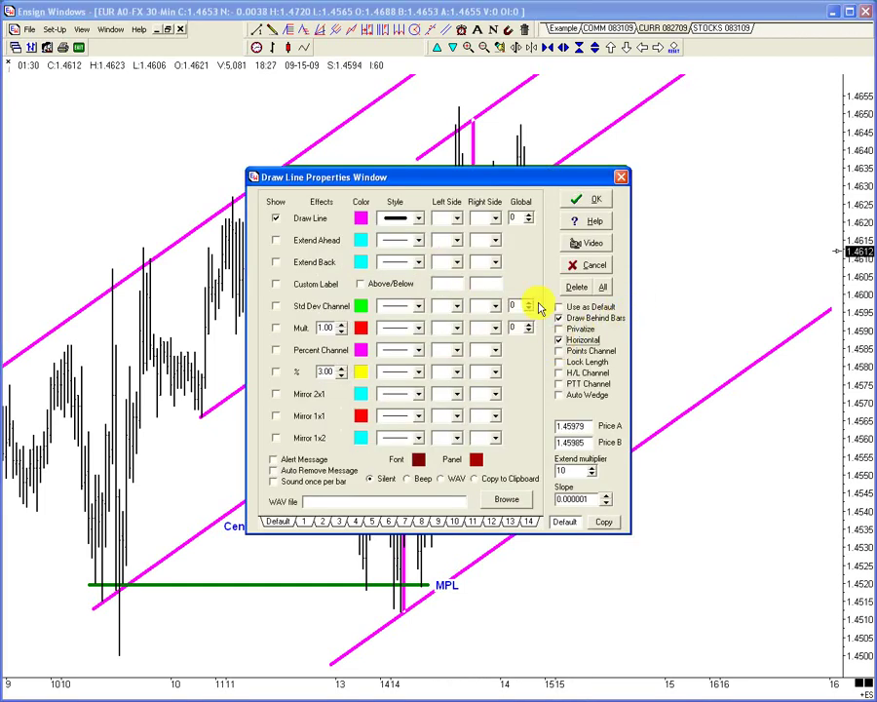
left_click(366, 220)
left_click(361, 246)
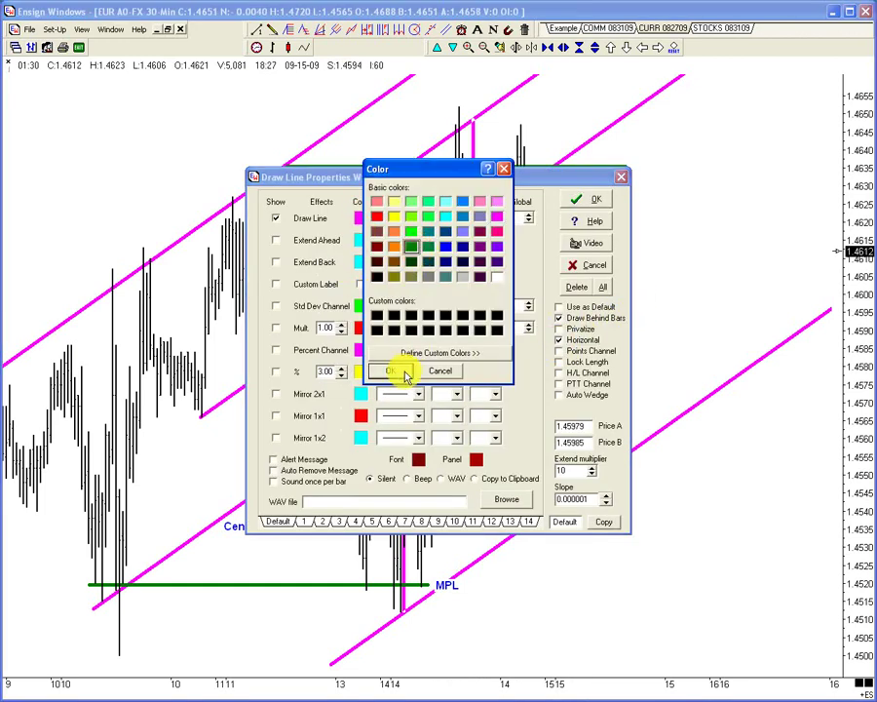
left_click(390, 367)
left_click(590, 199)
left_click(502, 300)
left_click_drag(501, 300, 505, 280)
left_click(600, 351)
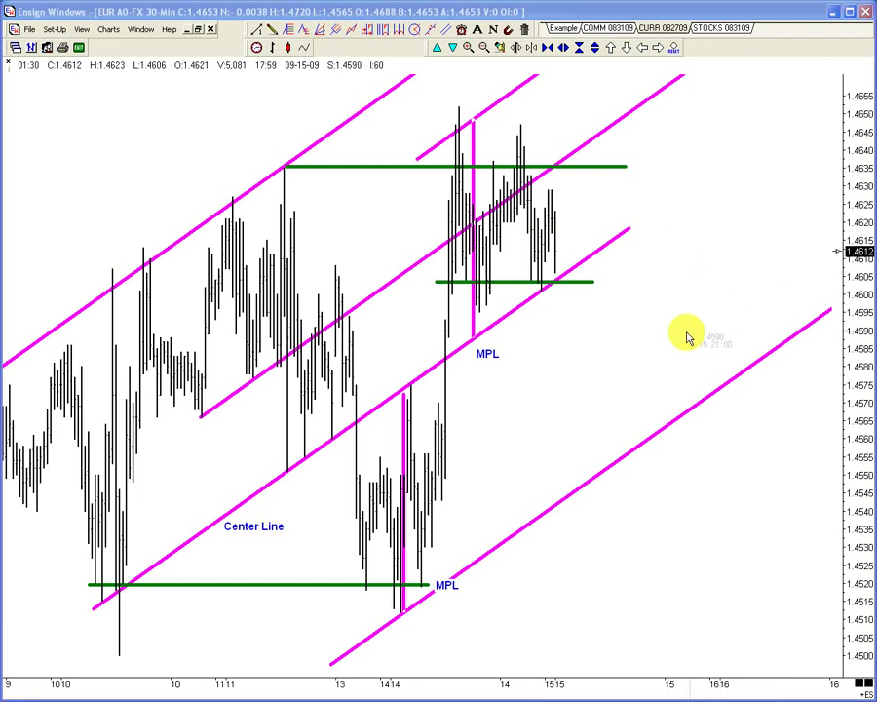
Pan the chart right to reveal earlier bars.
double_click(604, 369)
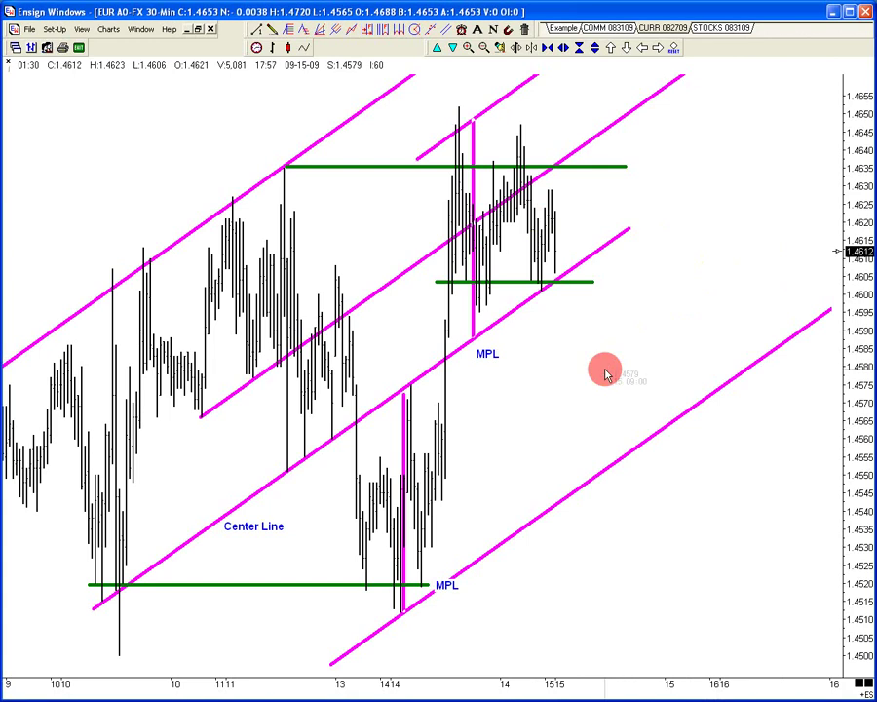
left_click(614, 254)
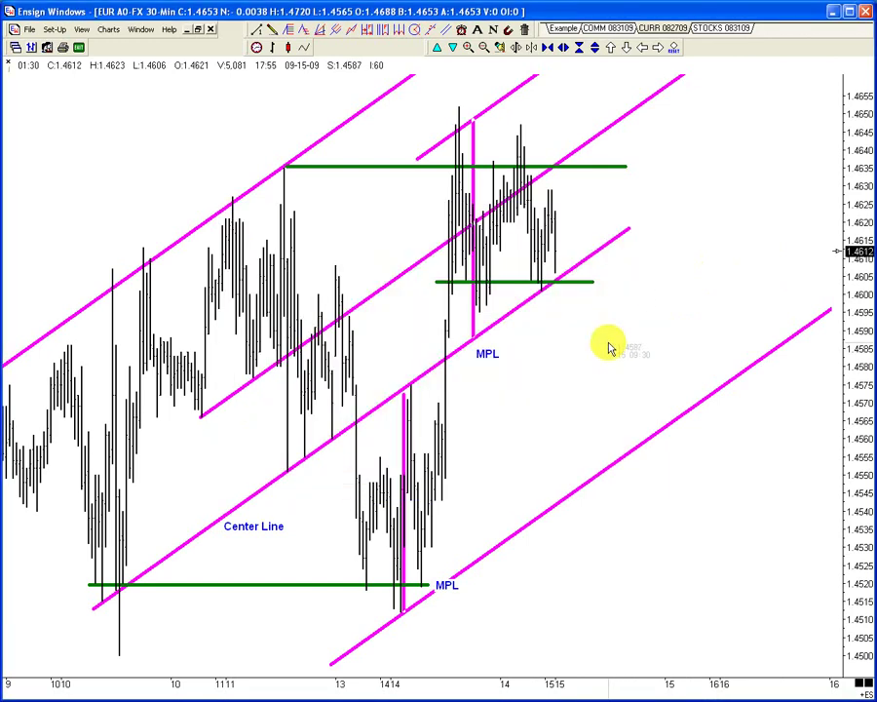
left_click_drag(590, 363, 780, 383)
left_click_drag(651, 369, 689, 369)
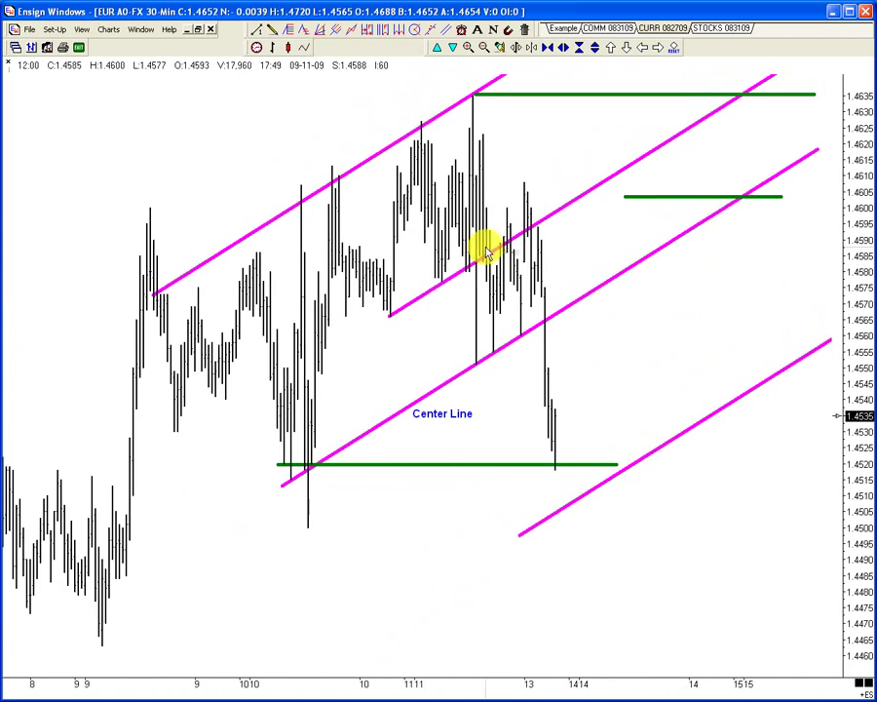
Draw an Andrews pitchfork from the lowest bar through the 1.4600 high and 1.4500 low.
left_click(256, 28)
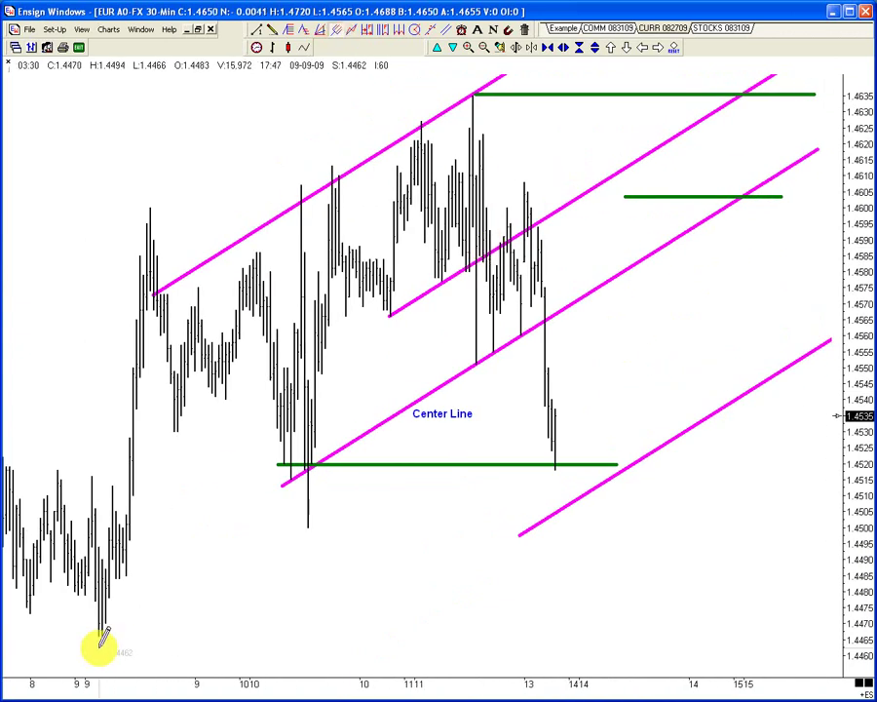
mouse_move(103, 641)
left_mouse_down()
mouse_move(181, 288)
mouse_move(153, 203)
left_mouse_up()
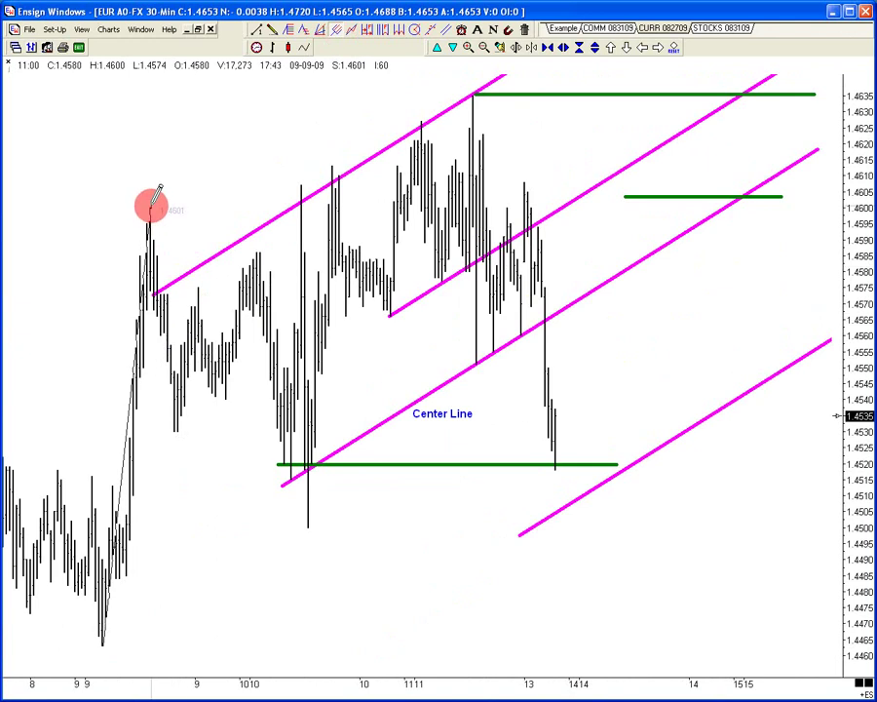
key("Escape")
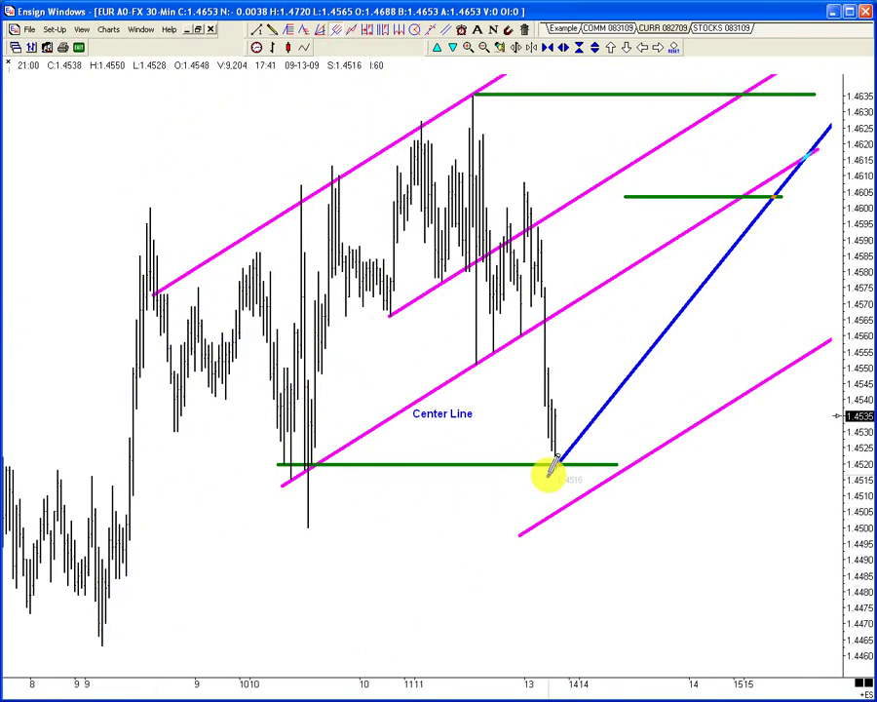
left_click(310, 527)
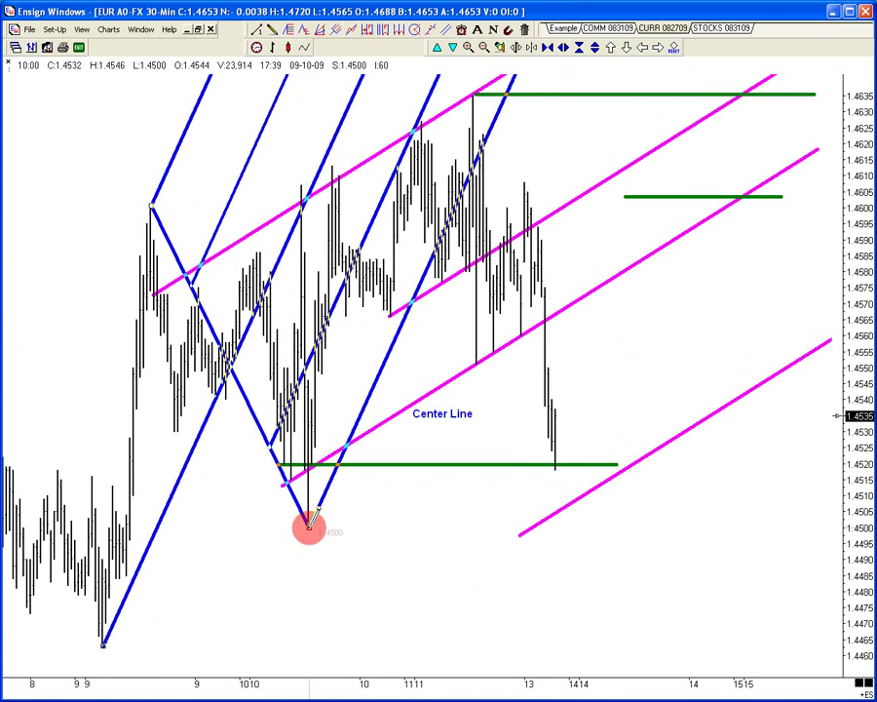
Switch the pitchfork to the Modified Schiff variation and apply it.
double_click(310, 526)
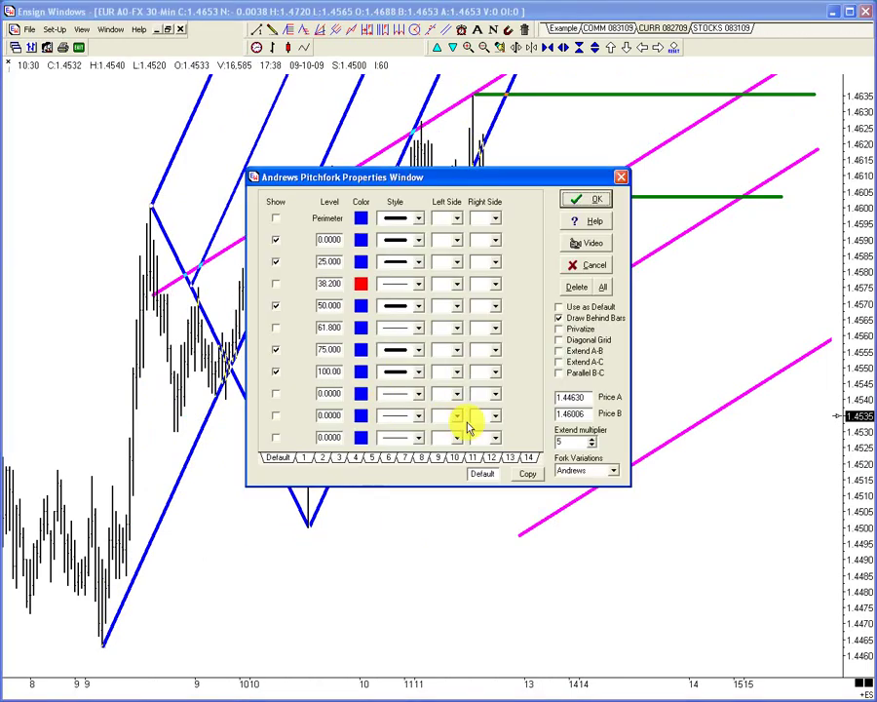
left_click(615, 476)
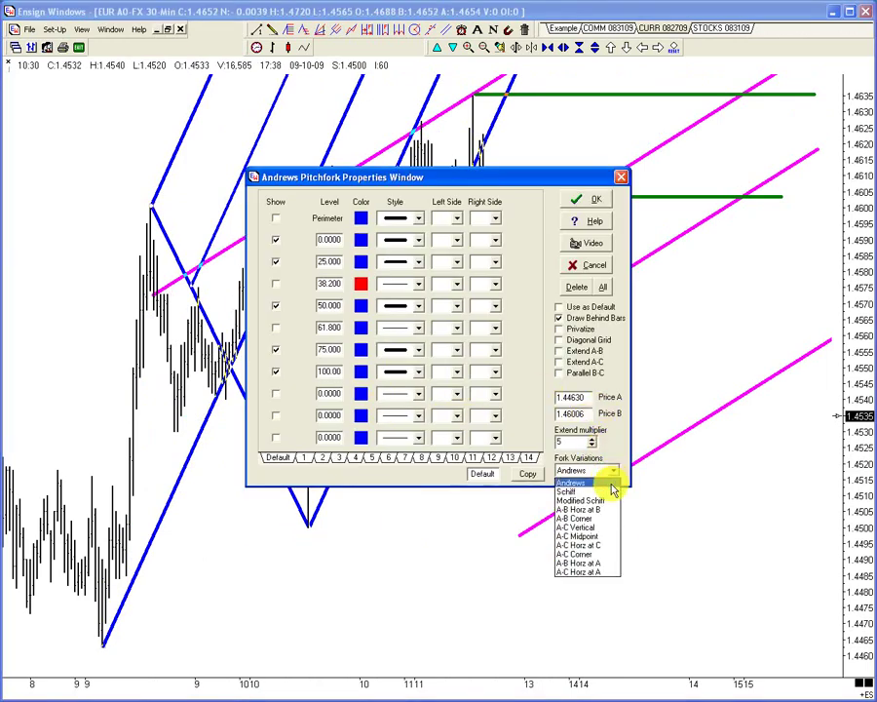
left_click(609, 504)
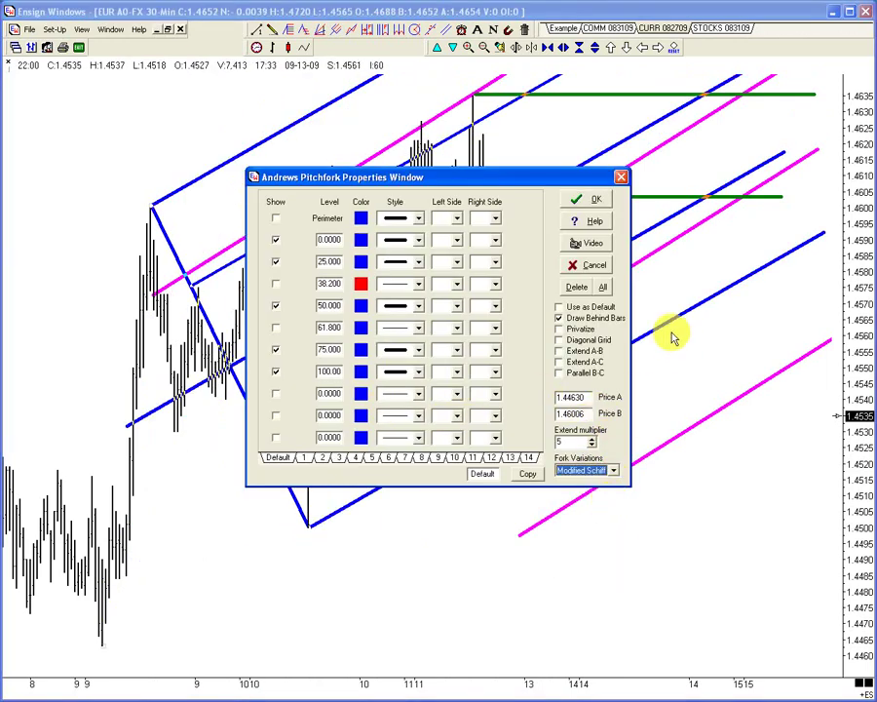
left_click(590, 201)
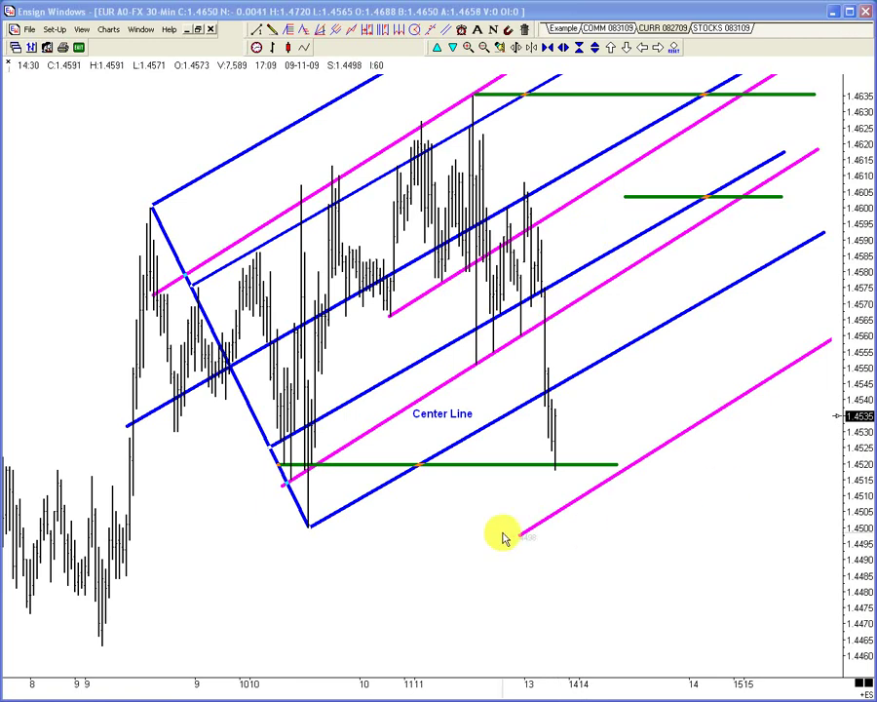
Delete the blue pitchfork and pan the chart toward the later bars.
left_click(308, 527)
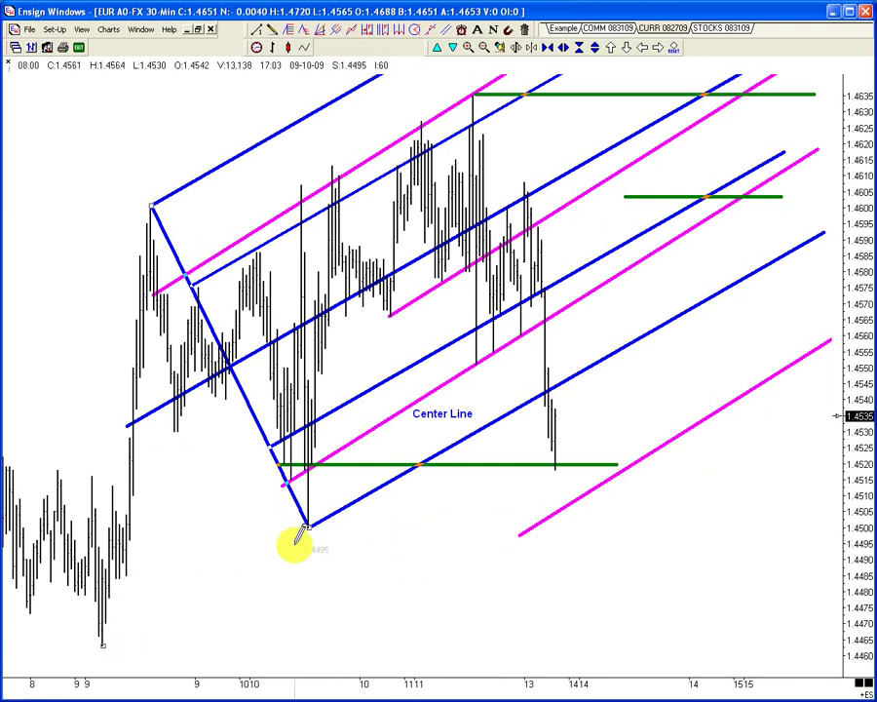
key("Delete")
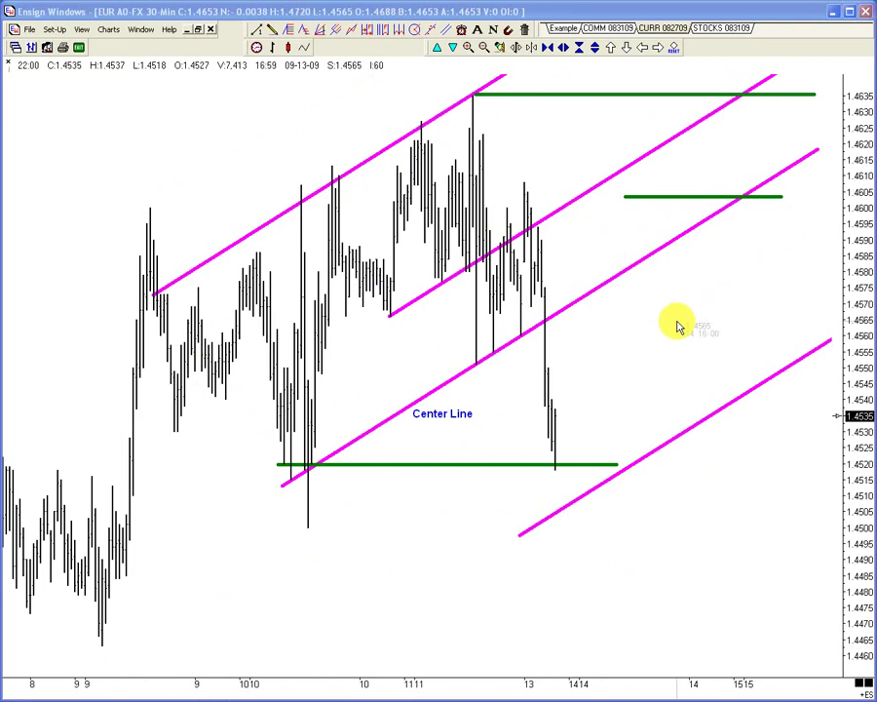
left_click_drag(628, 376, 466, 423)
left_click_drag(607, 445, 578, 450)
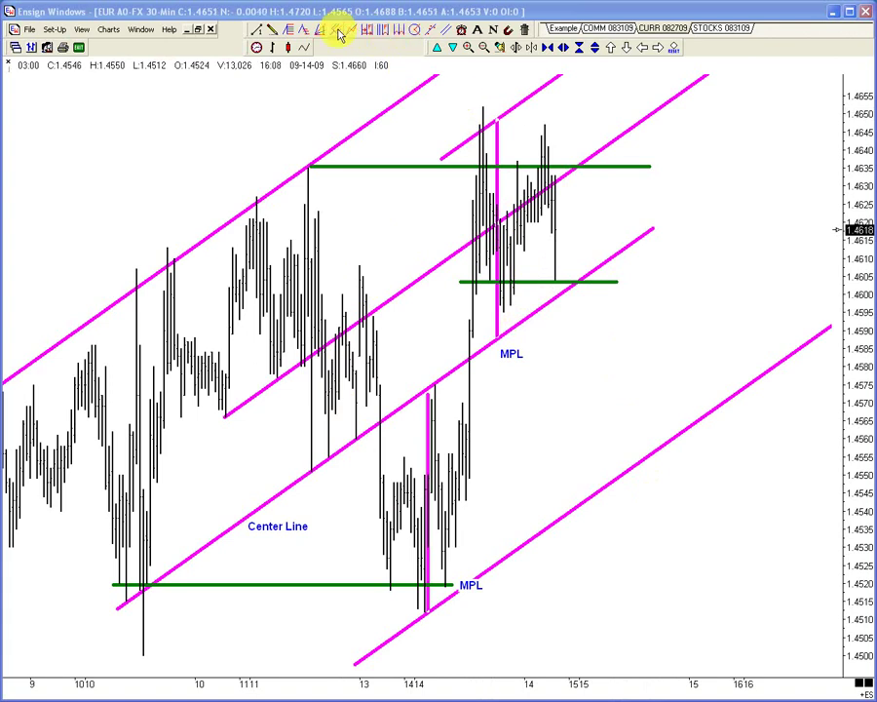
Draw a Fibonacci retracement from the 1.4512 MPL low to the 1.4652 high and open its properties.
left_click(289, 30)
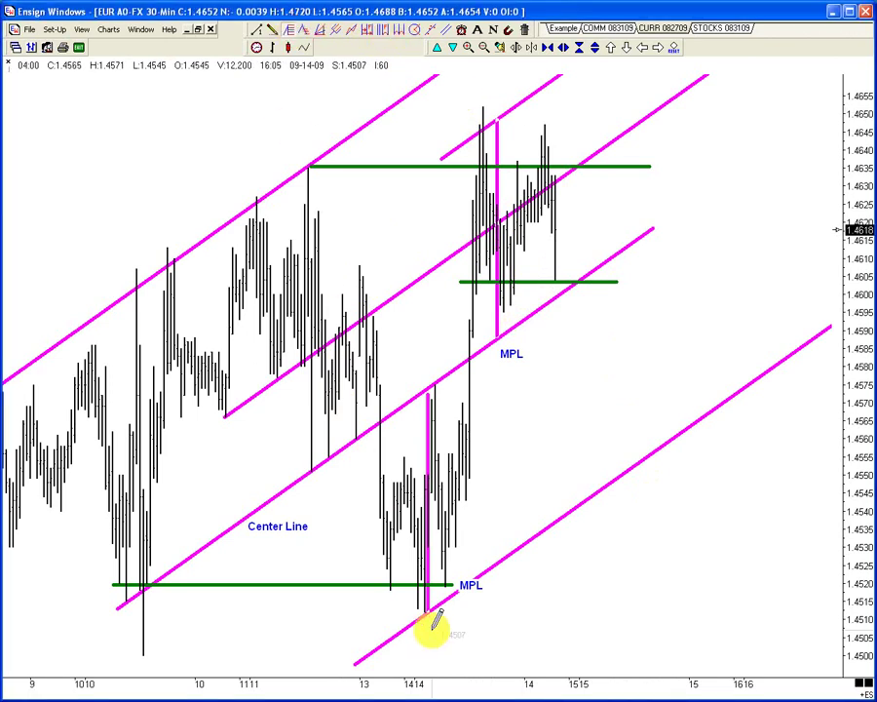
left_click_drag(426, 612, 545, 108)
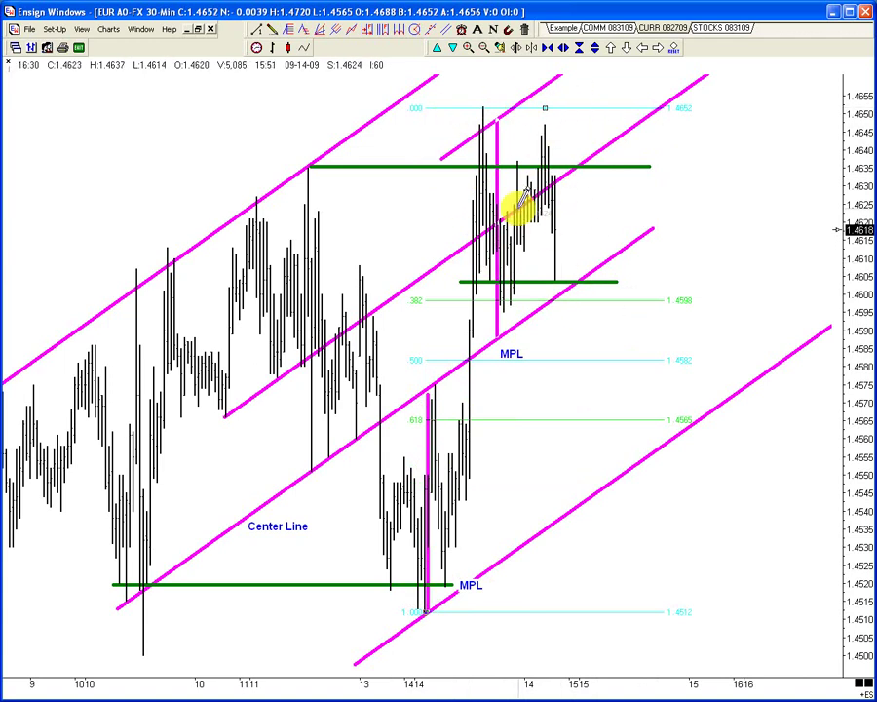
double_click(551, 97)
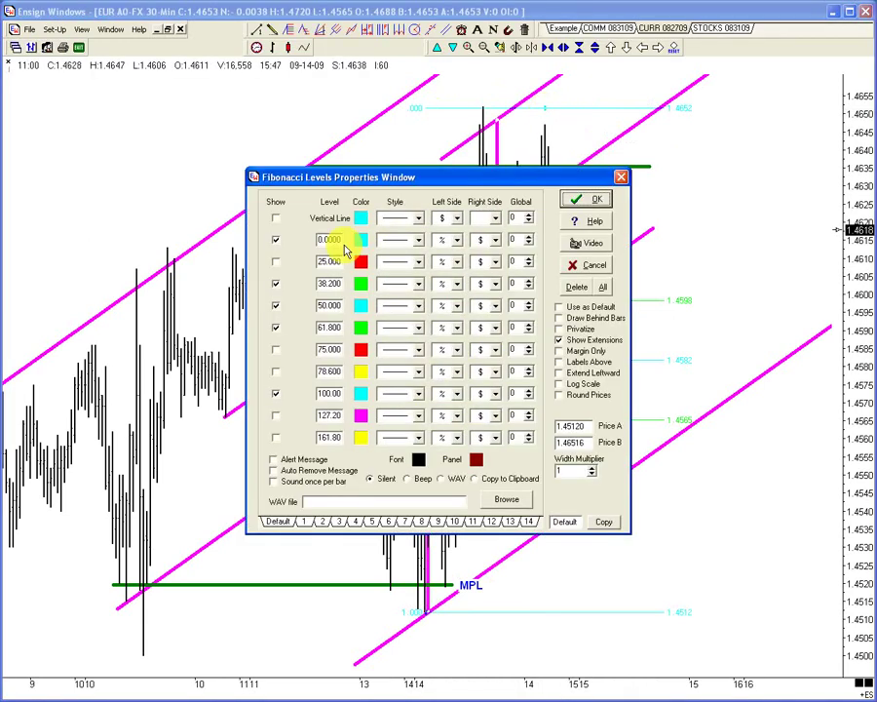
Colour the vertical line and the 0, 38.2 and 100 levels grey, hiding 50 and 61.8.
left_click(359, 239)
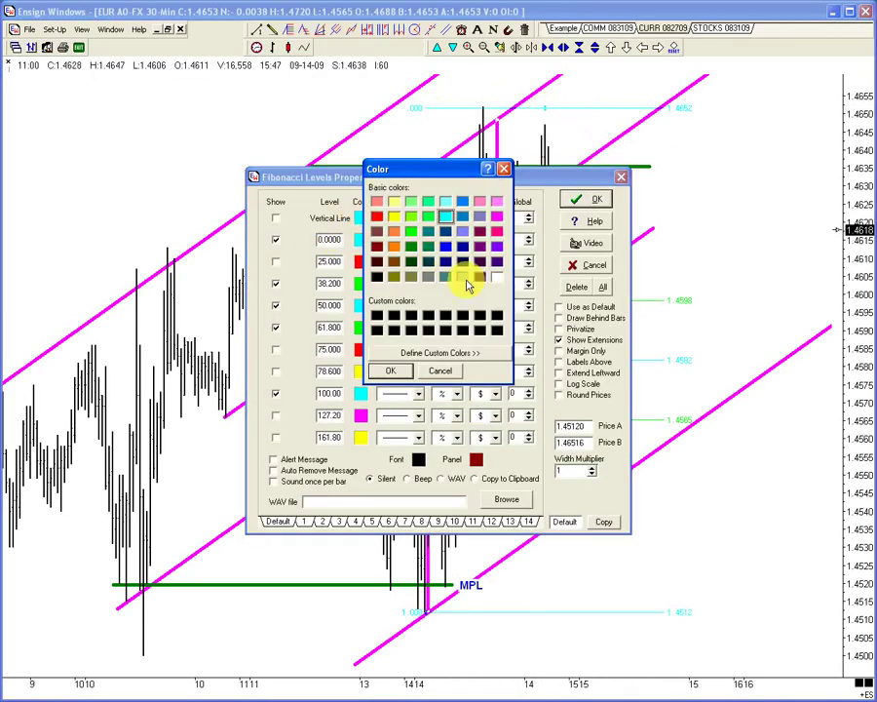
left_click(441, 370)
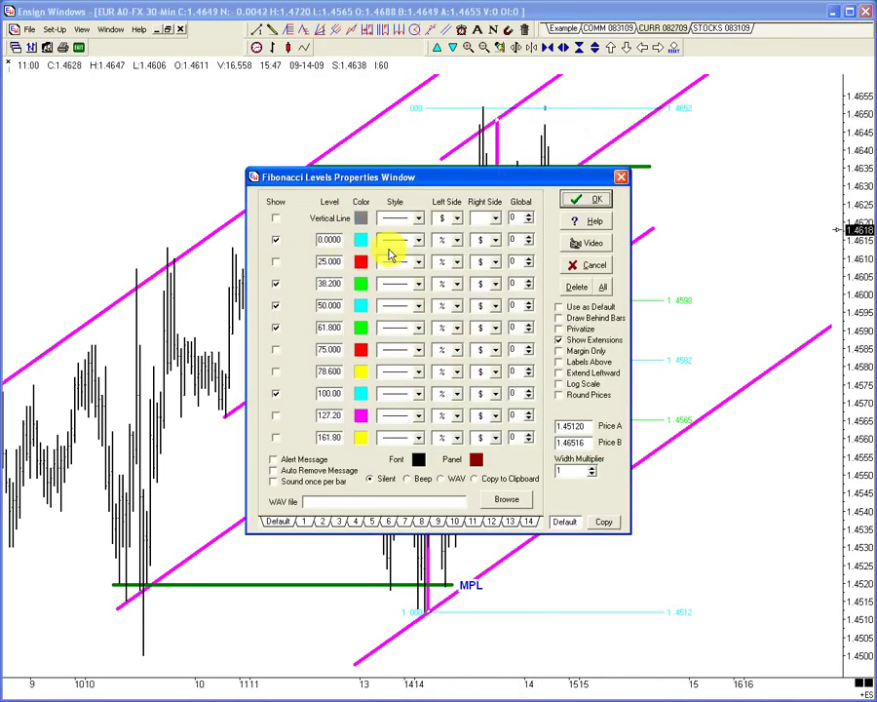
left_click(361, 238)
left_click(429, 277)
left_click(389, 371)
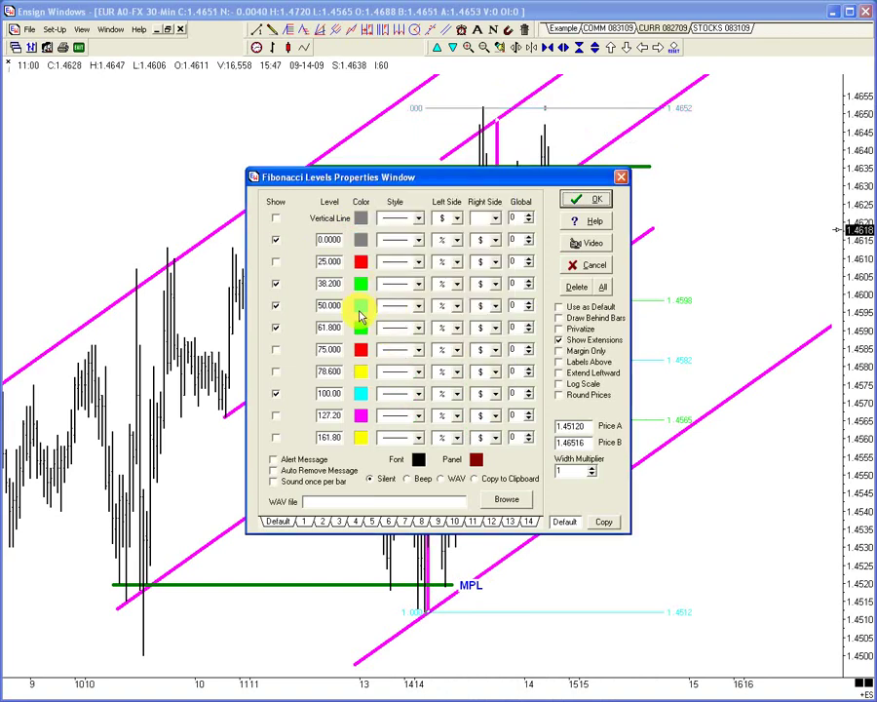
left_click(360, 285)
left_click(429, 277)
left_click(389, 368)
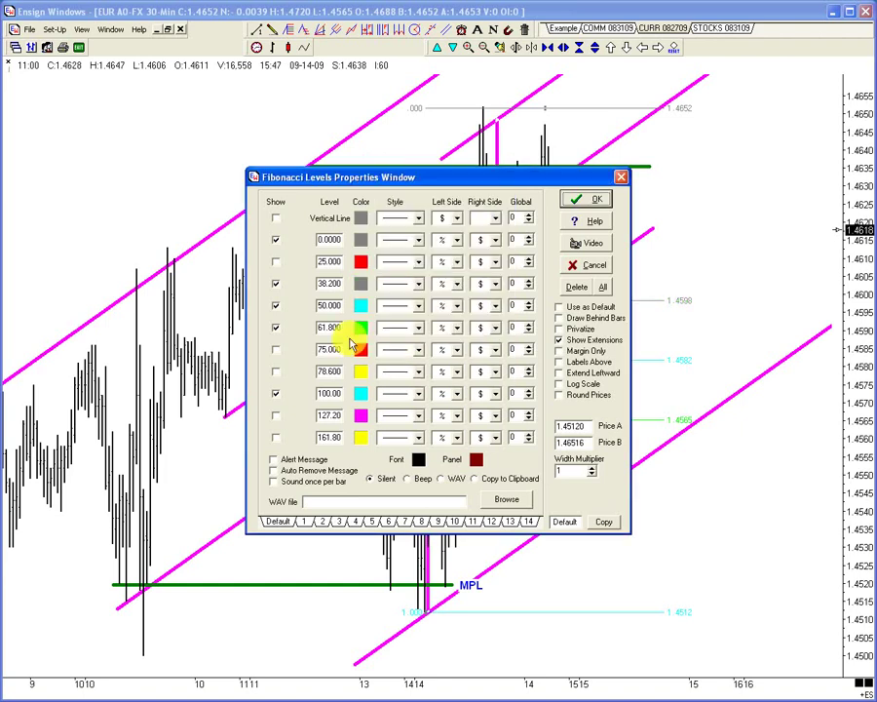
left_click(276, 306)
left_click(276, 328)
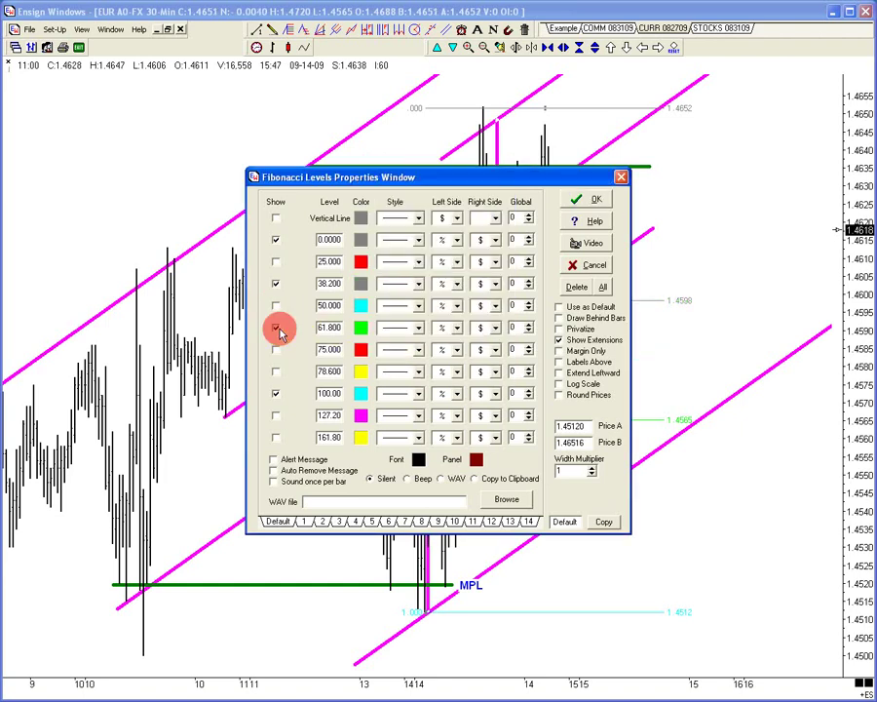
left_click(361, 393)
left_click(427, 278)
left_click(390, 370)
Make the vertical line and 0, 38.2, 100 levels thick, drawn behind bars, saved as default.
left_click(420, 218)
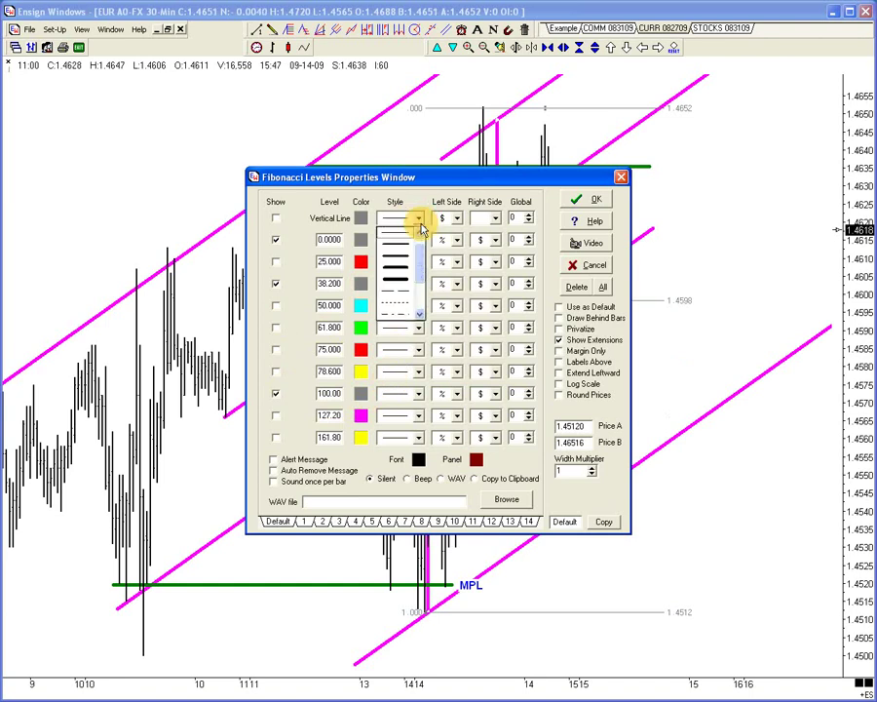
left_click(396, 270)
left_click(419, 240)
left_click(402, 298)
left_click(418, 284)
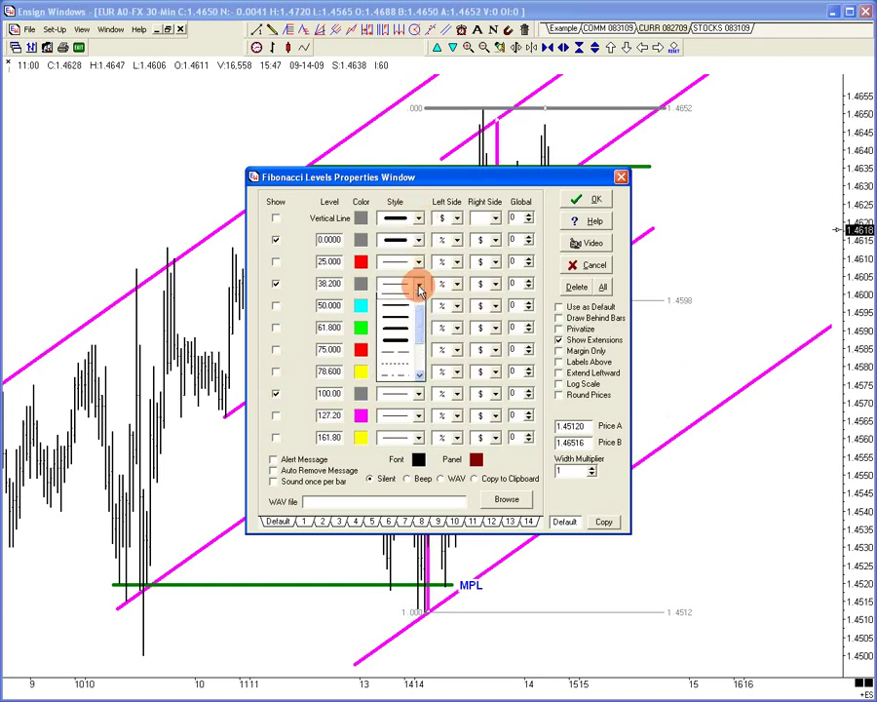
left_click(400, 337)
left_click(418, 394)
left_click(402, 447)
left_click(561, 307)
left_click(561, 318)
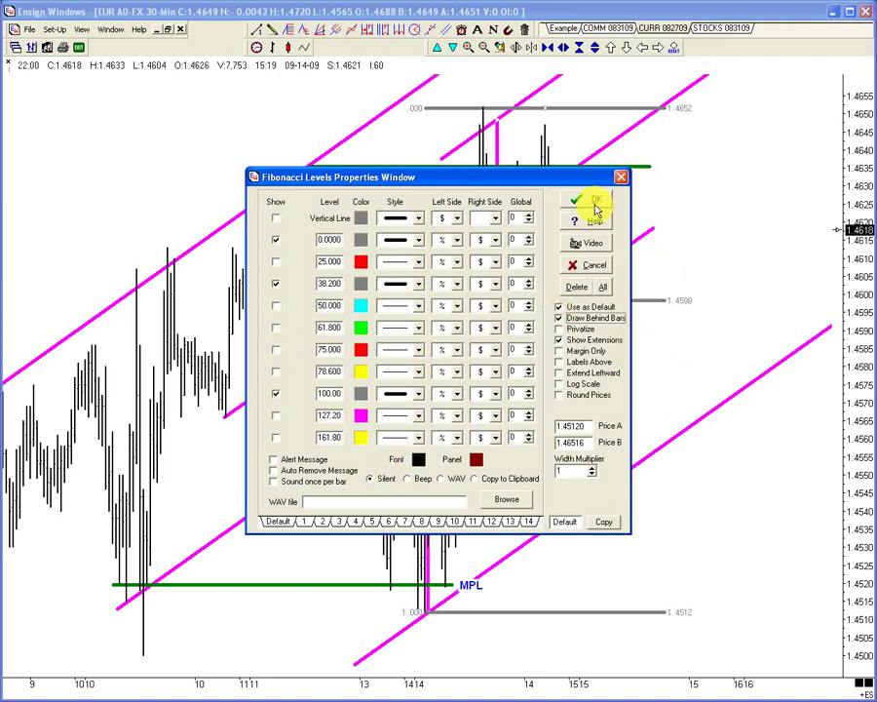
left_click(596, 205)
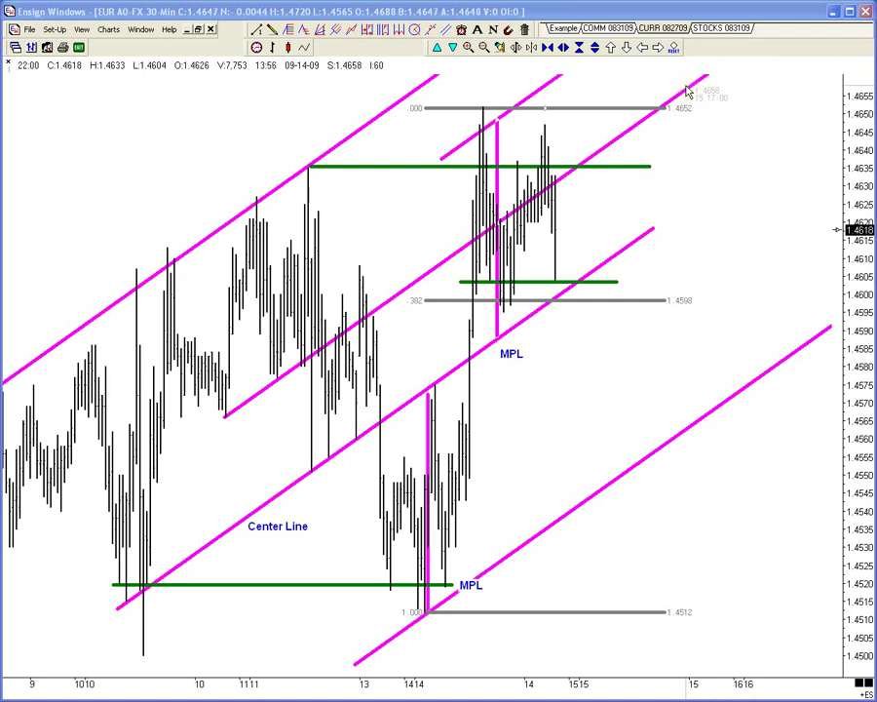
left_click(712, 65)
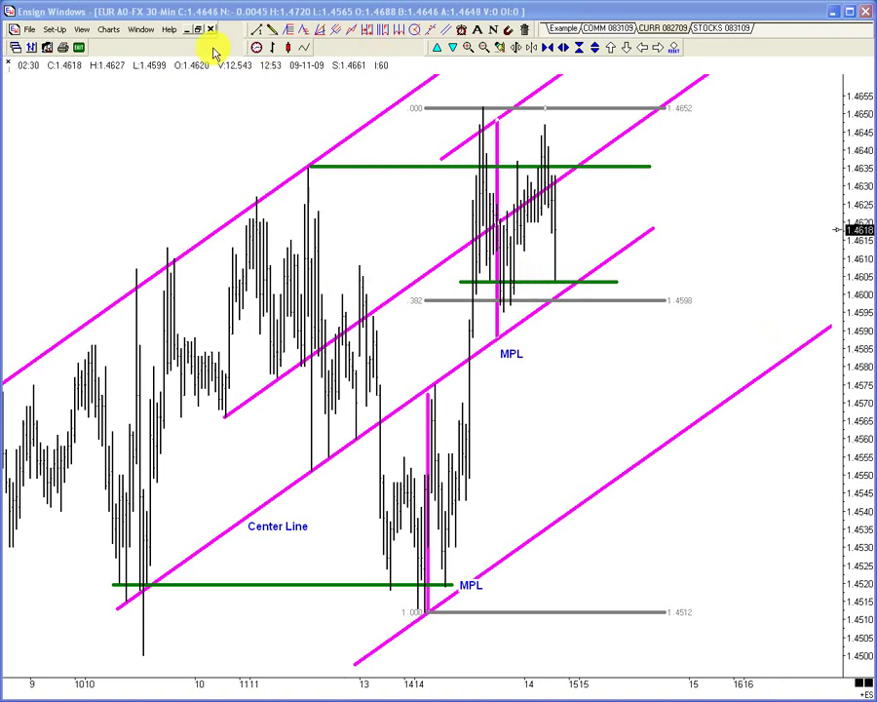
Draw two magenta vertical markers crossing the upper channel line near the 10th.
left_click(319, 29)
left_click_drag(190, 120, 189, 273)
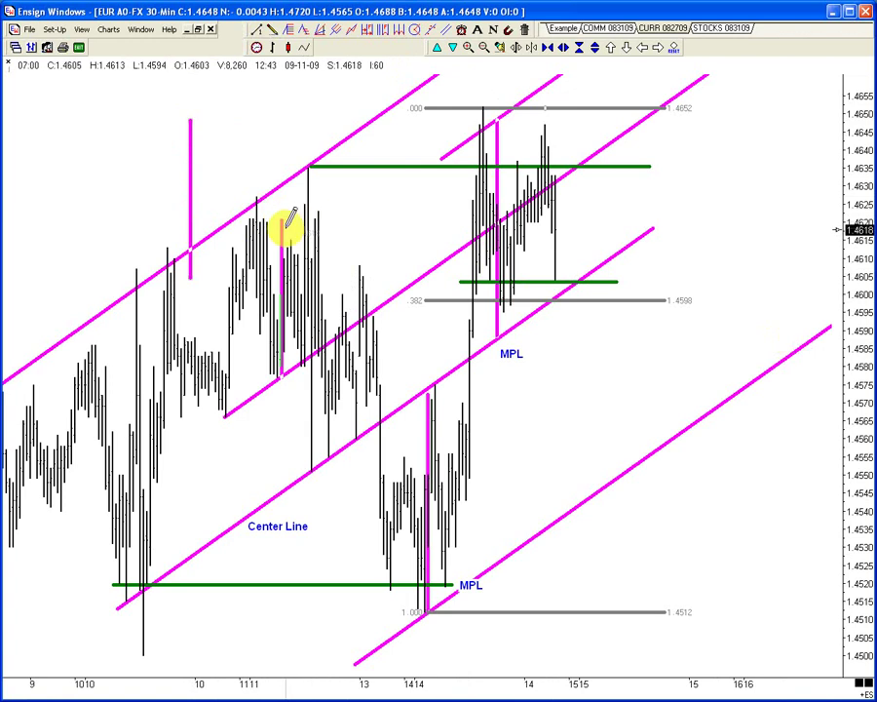
left_click_drag(281, 220, 288, 121)
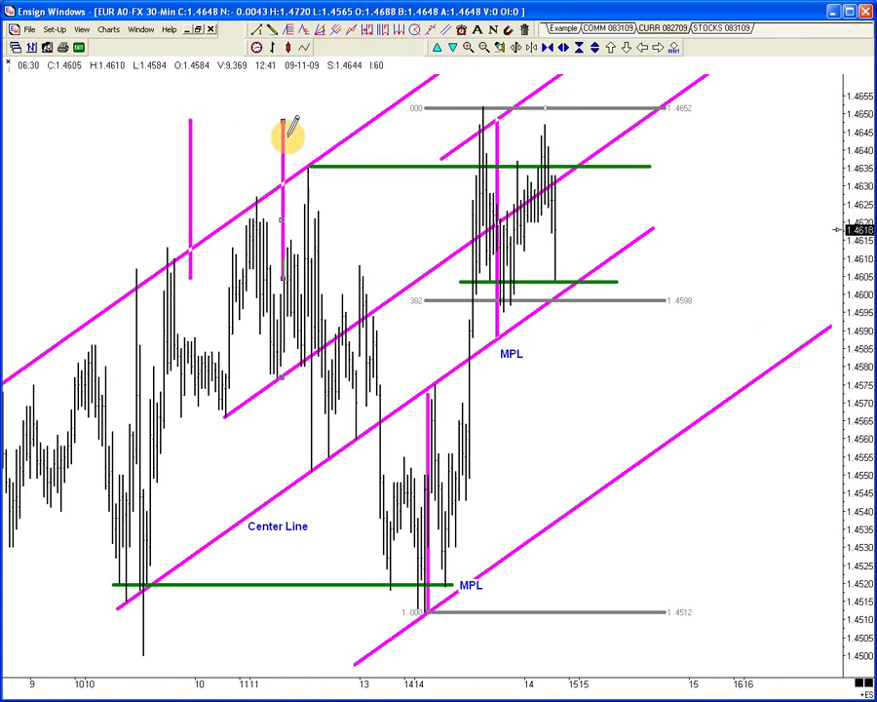